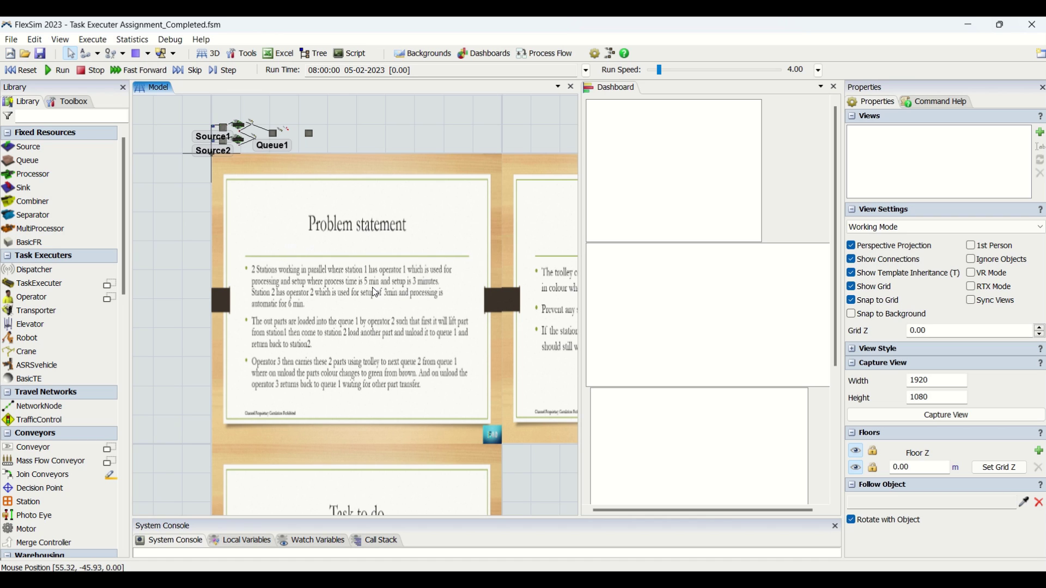
Step: Pan across the background slides and zoom in until the Problem statement slide text is readable
drag(428, 321, 394, 313)
drag(313, 302, 426, 321)
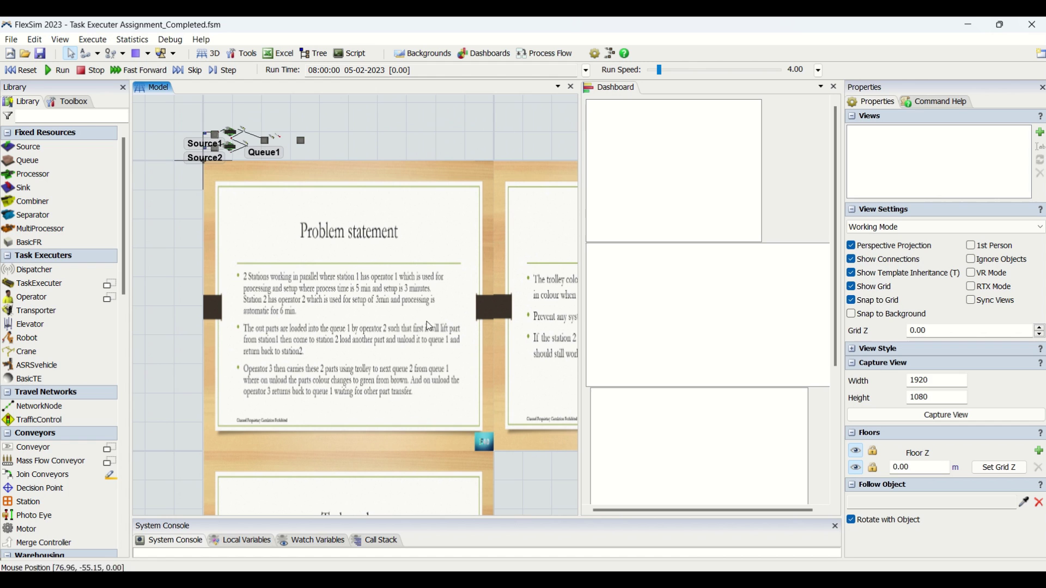
drag(396, 368, 399, 207)
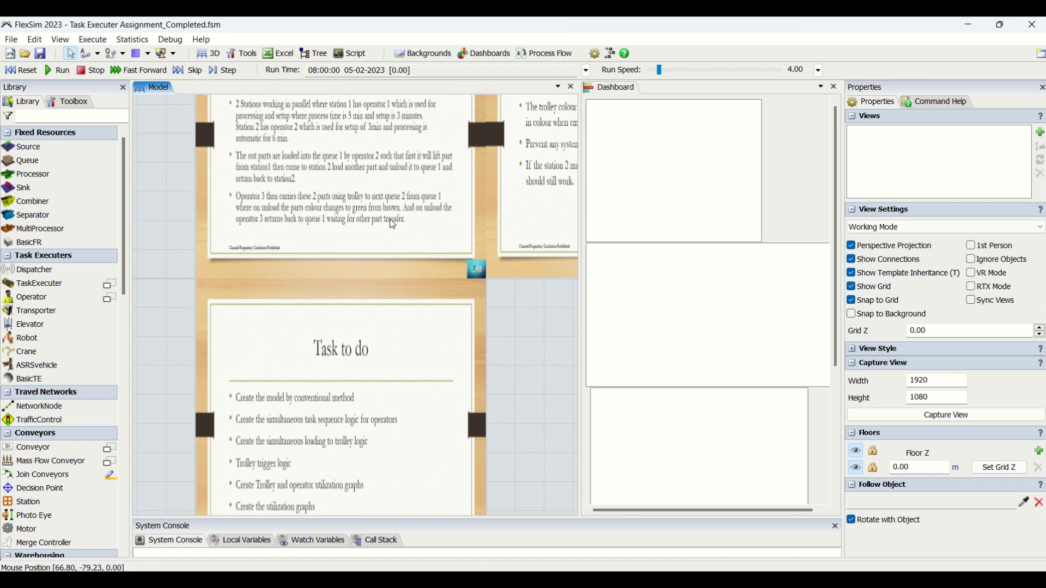
drag(409, 369, 308, 360)
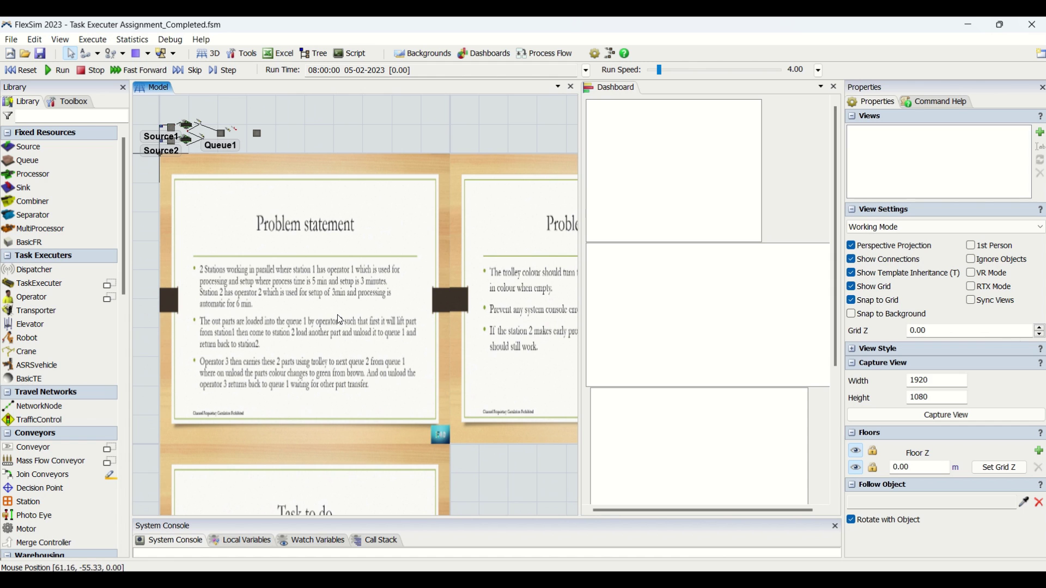
scroll(312, 290, up, 3)
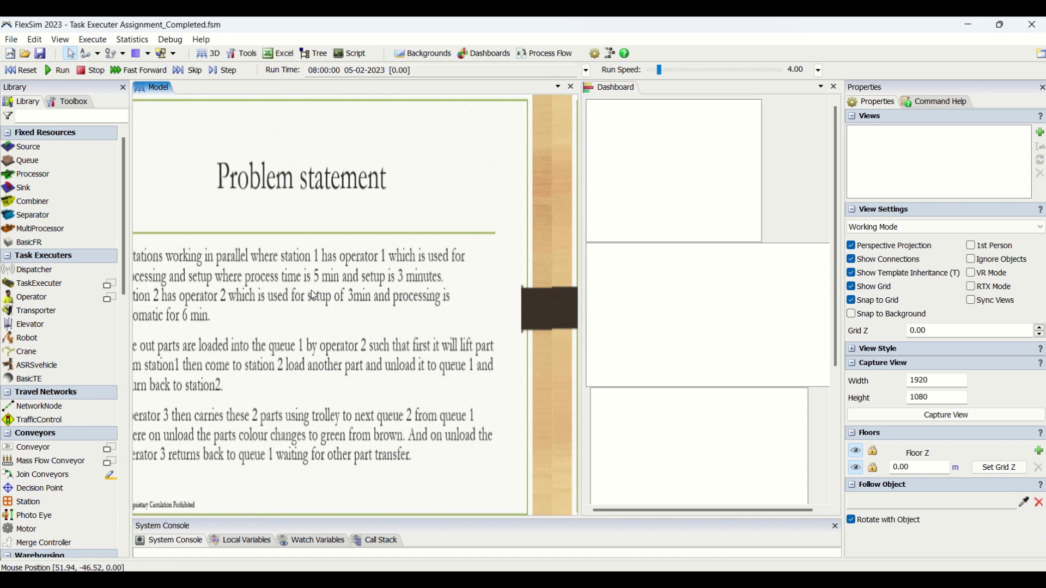
drag(403, 281, 380, 290)
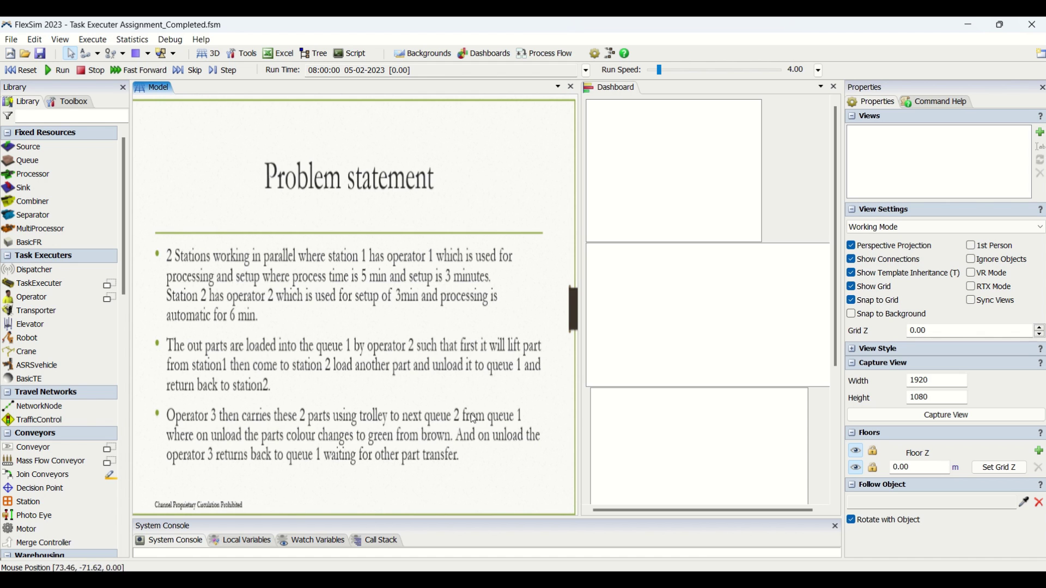
Step: Pan to the second Problem statement slide about trolley colours and no console errors
drag(472, 413, 233, 423)
drag(431, 431, 223, 428)
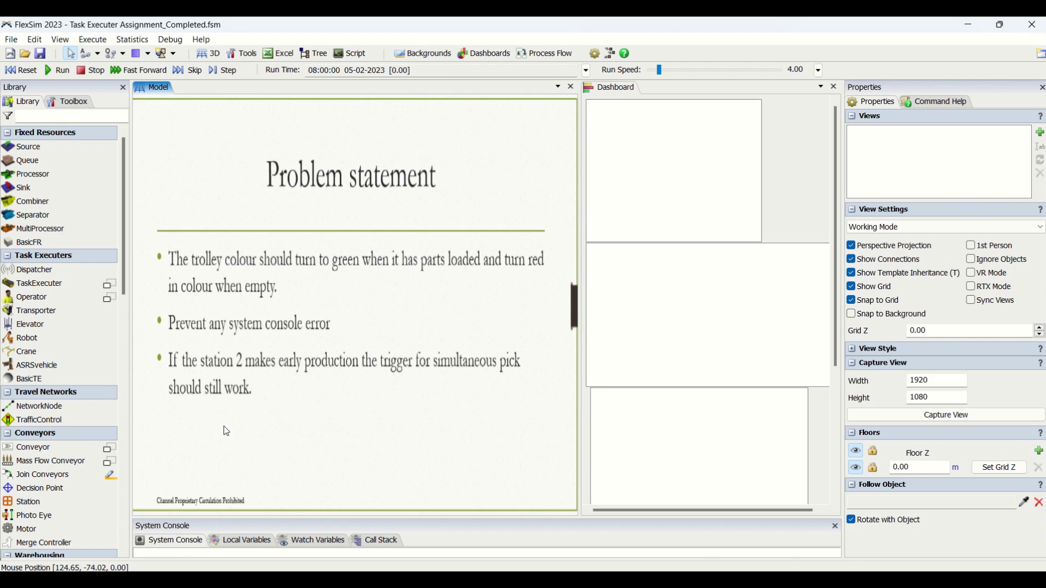
Step: Pan to the Task to do slide listing the six modelling tasks
drag(222, 428, 451, 210)
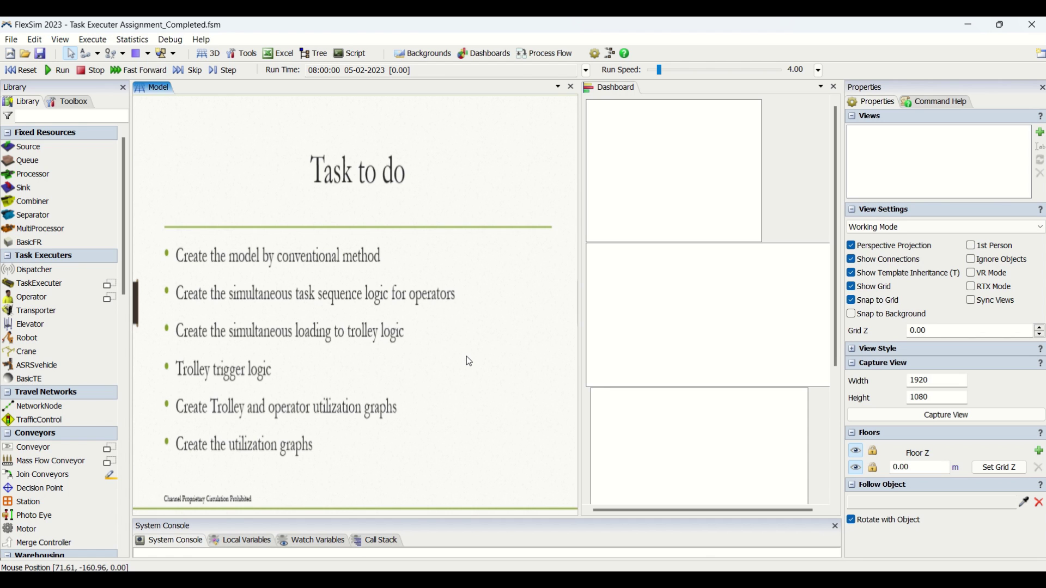
Step: Tilt and pan the 3D view to frame the sources, stations and whole model layout
mouse_move(391, 312)
mouse_down()
mouse_move(406, 496)
mouse_move(409, 392)
mouse_move(364, 246)
mouse_move(408, 299)
mouse_up()
right_drag(408, 299, 354, 388)
drag(354, 388, 410, 361)
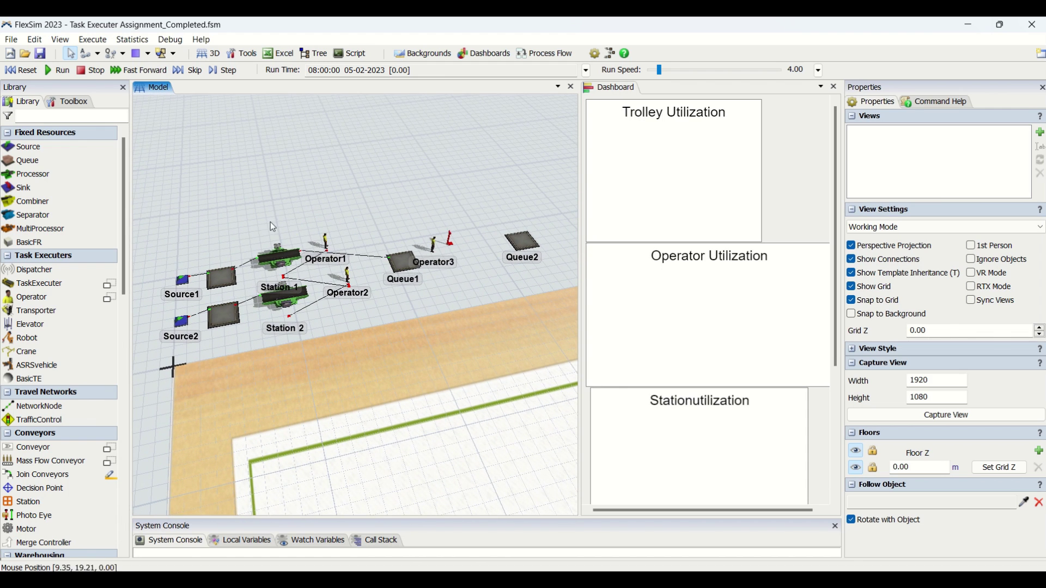
drag(247, 365, 284, 365)
drag(428, 341, 389, 342)
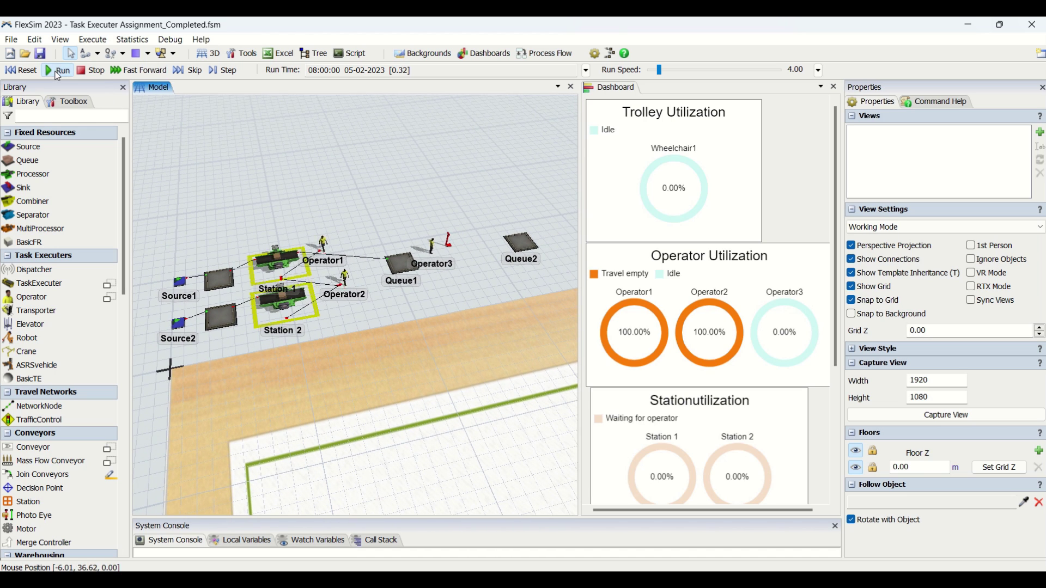
Step: Set the Run Speed to about 2.05 and zoom while the utilization charts fill in
drag(659, 70, 658, 72)
scroll(246, 316, up, 3)
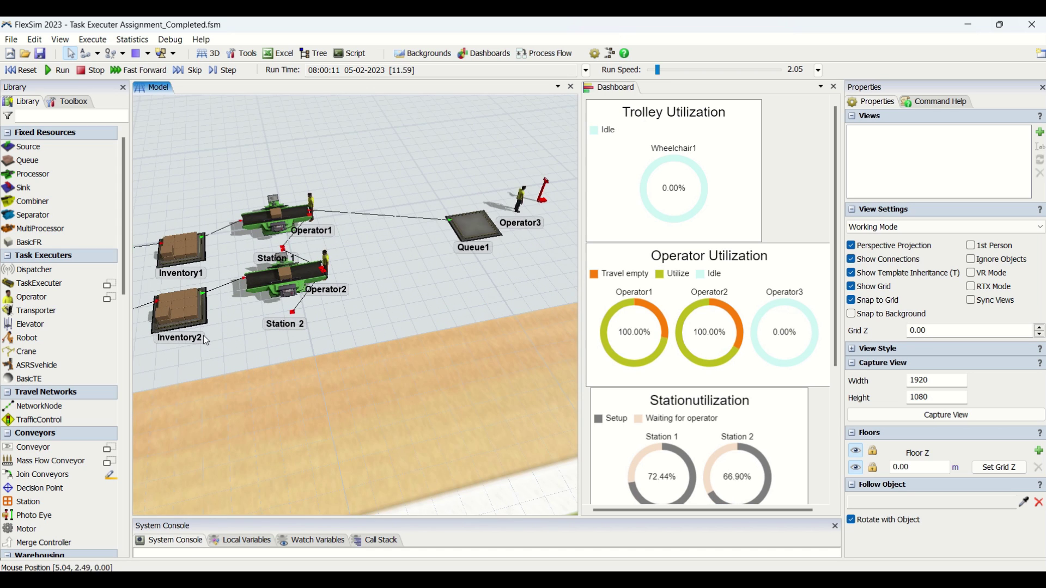
scroll(257, 202, down, 3)
scroll(383, 353, up, 3)
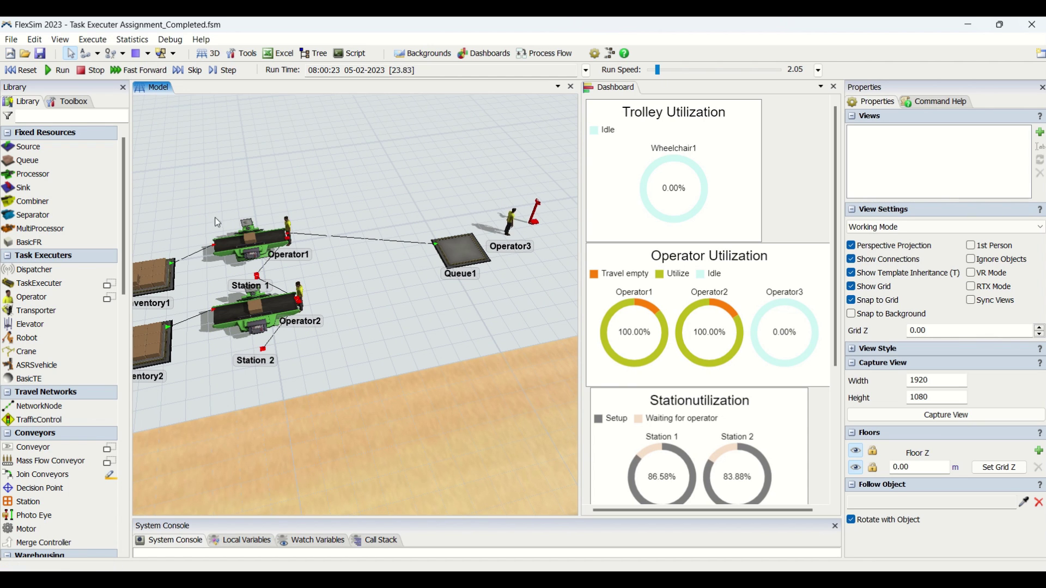
scroll(370, 322, up, 1)
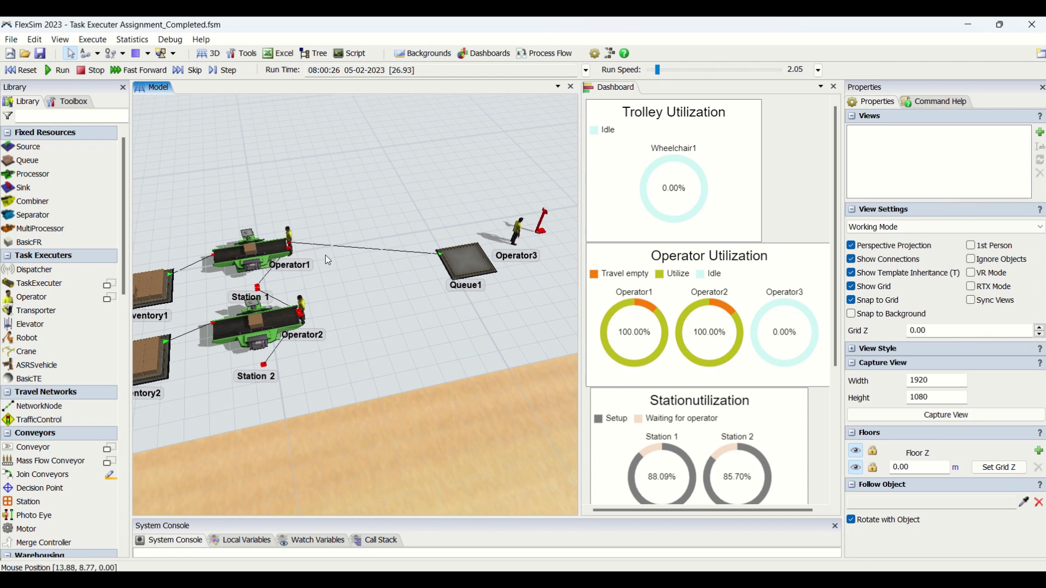
Step: Inspect Station 1 and Station 2 statistics in Properties, then clear the selection
click(273, 254)
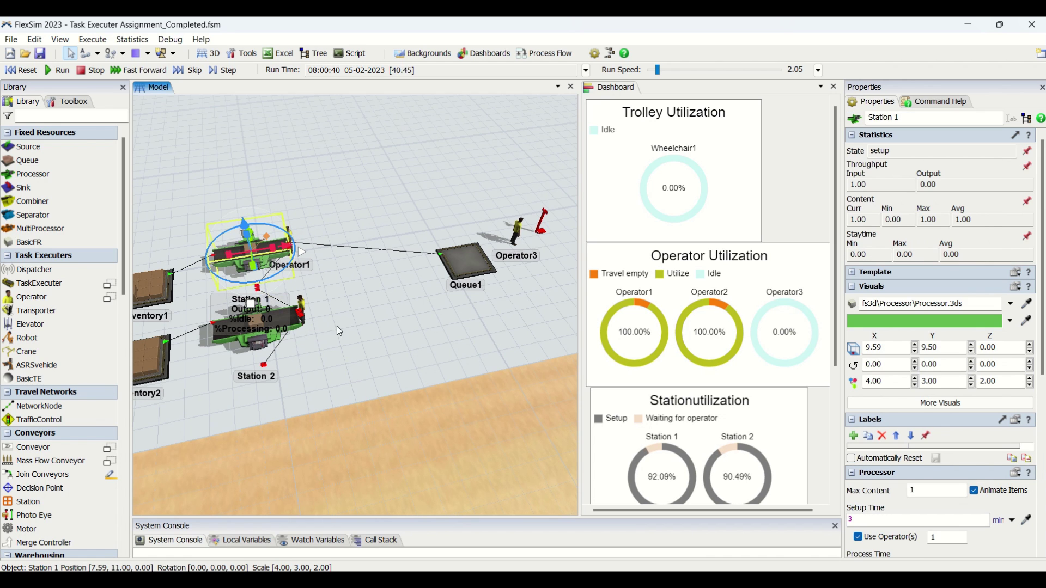
click(336, 326)
click(267, 330)
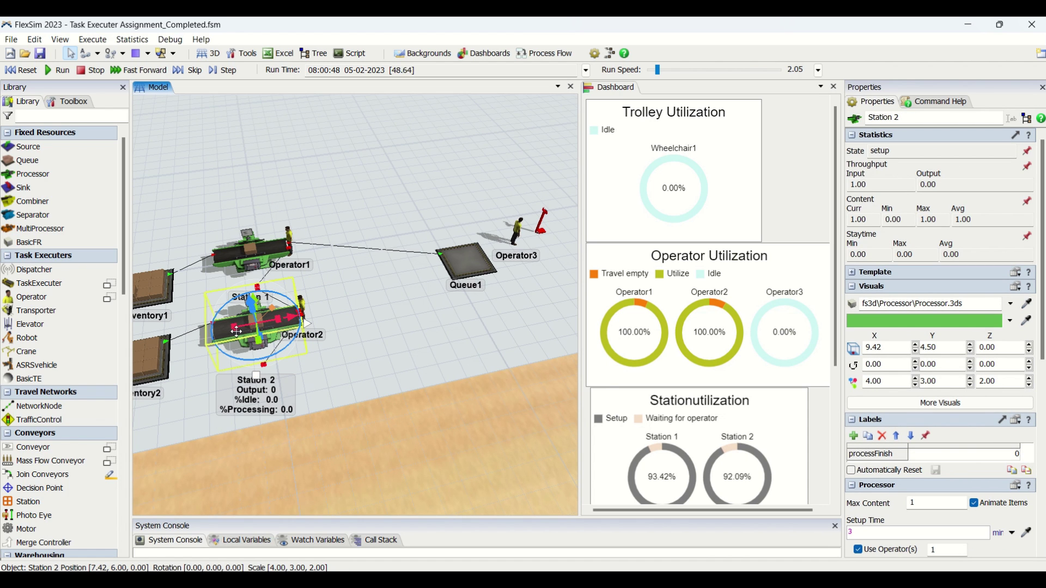
click(338, 315)
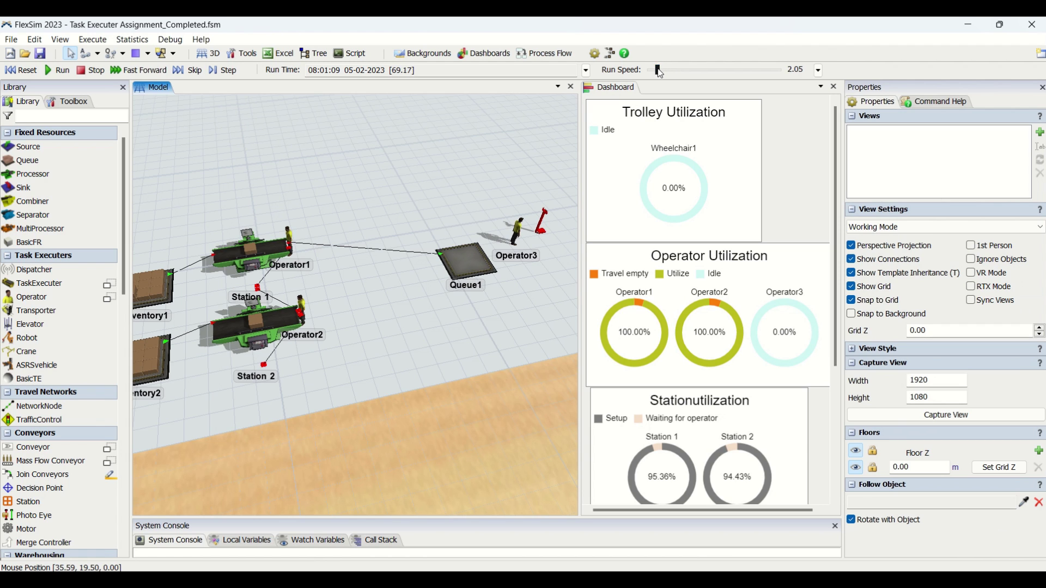
Step: Raise the run speed to 2.65 while checking Operator1 and Operator2 statistics
drag(661, 69, 657, 69)
click(288, 243)
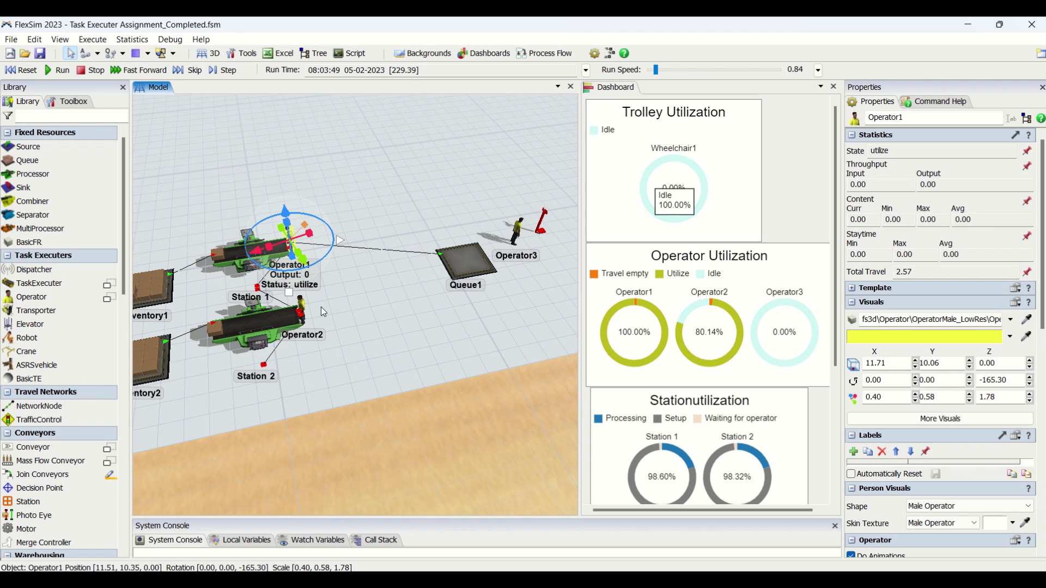
click(303, 303)
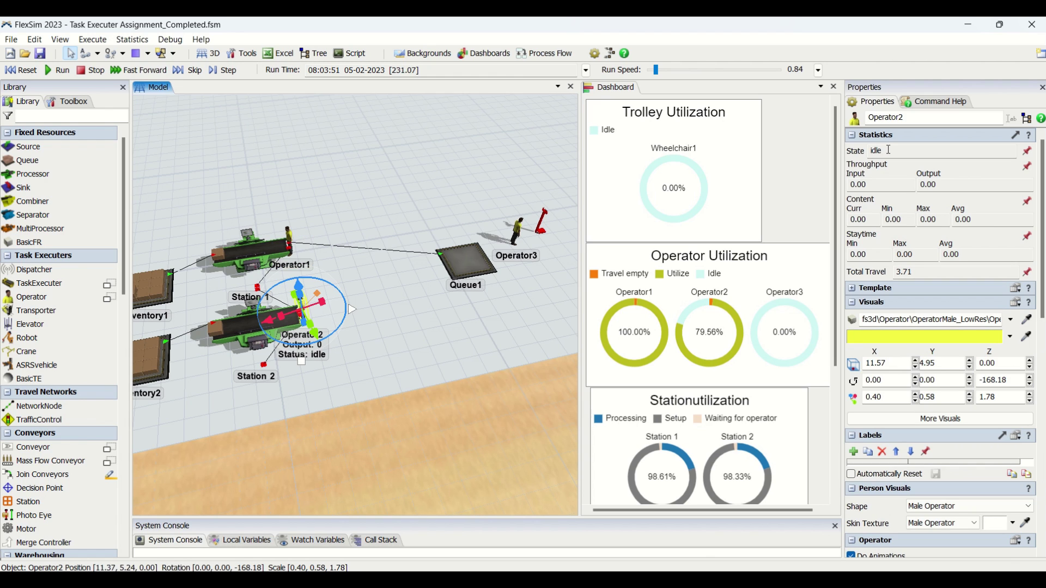
drag(656, 70, 660, 70)
Step: Deselect Operator2 and rotate and pan the view toward Queue1, Queue2 and Operator3
click(335, 343)
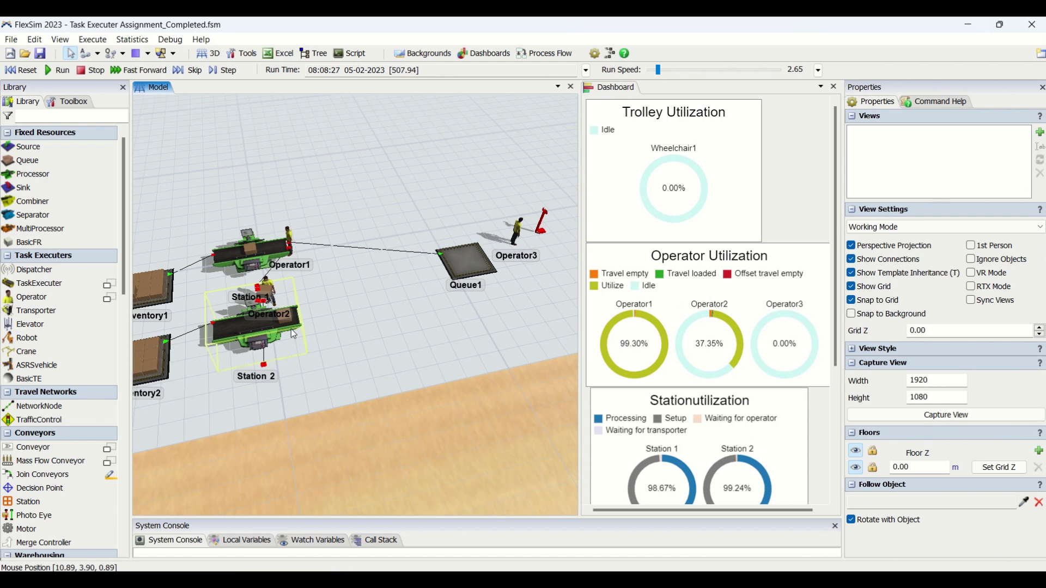
mouse_move(399, 351)
right_down()
mouse_move(382, 349)
mouse_move(394, 344)
right_up()
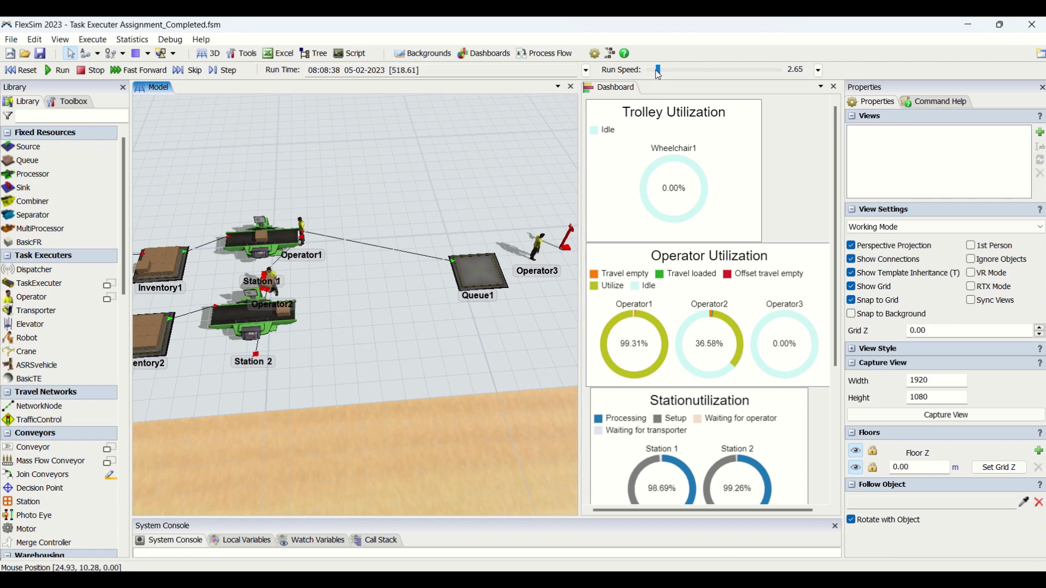
drag(658, 69, 650, 70)
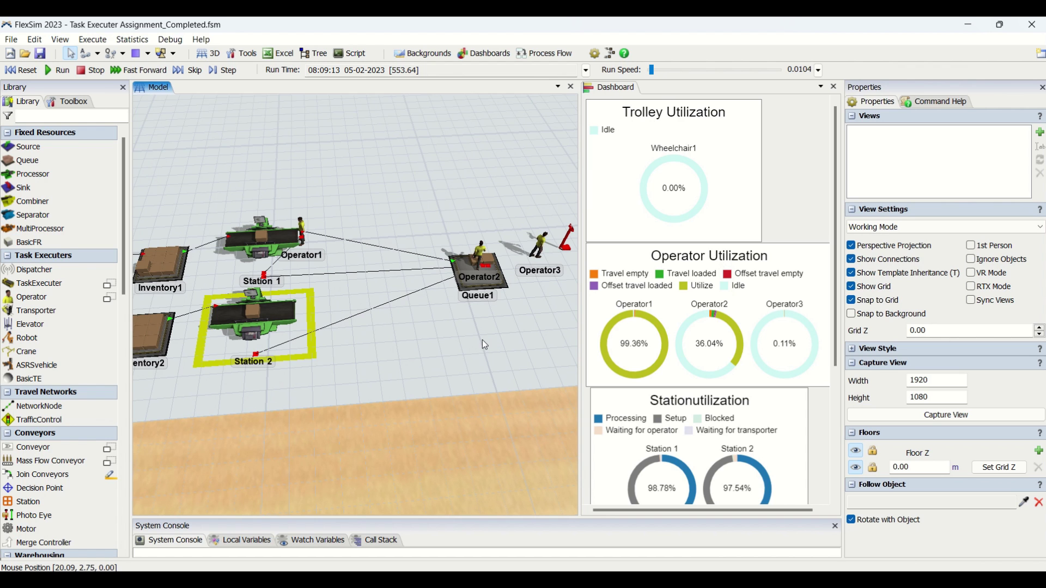
drag(482, 338, 328, 339)
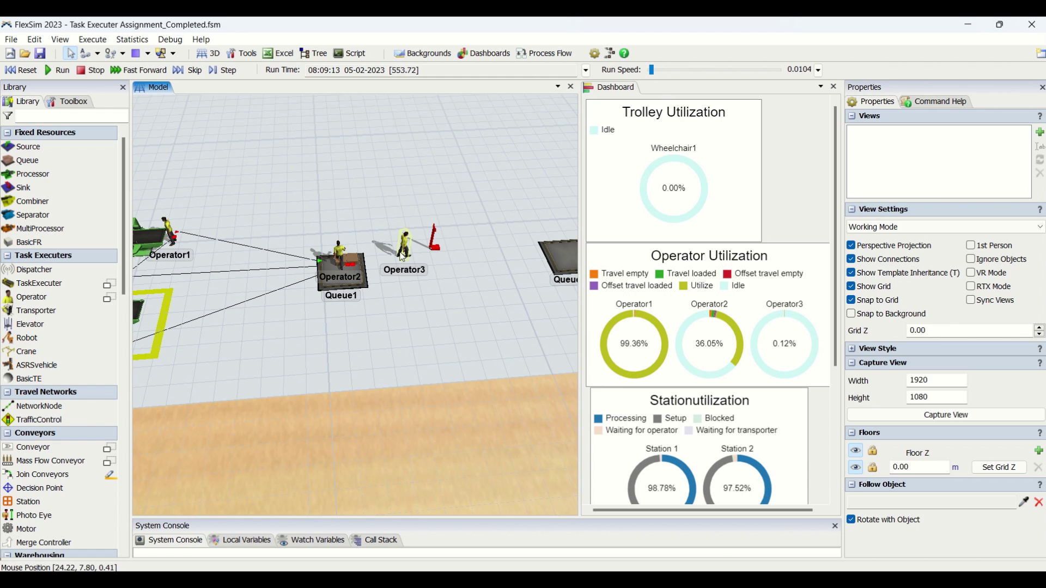
drag(456, 319, 355, 328)
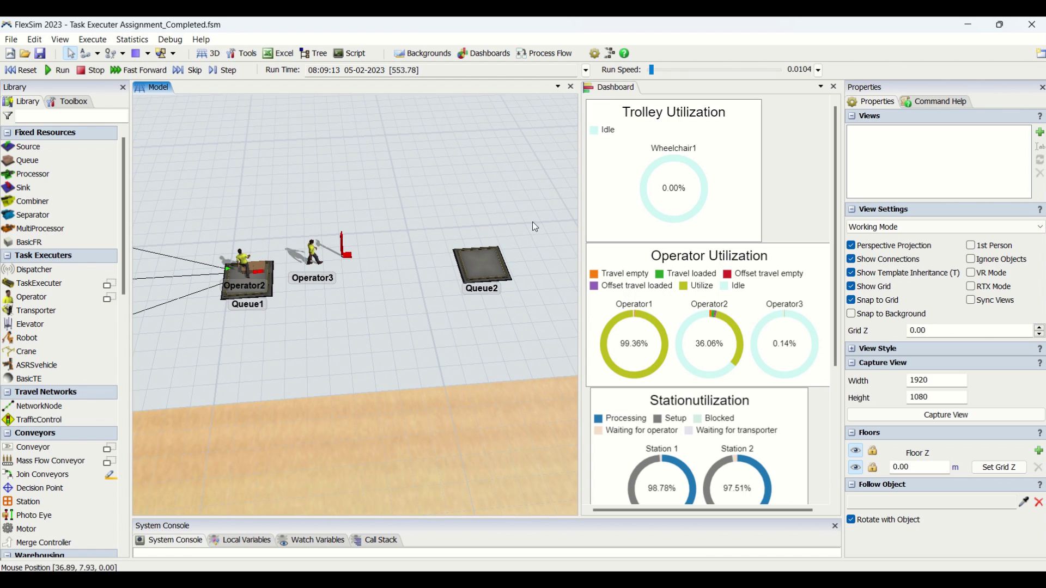
Step: Fine-tune the Run Speed to 0.59 and follow Operator3 trolleying a box to Queue2
drag(651, 73, 654, 71)
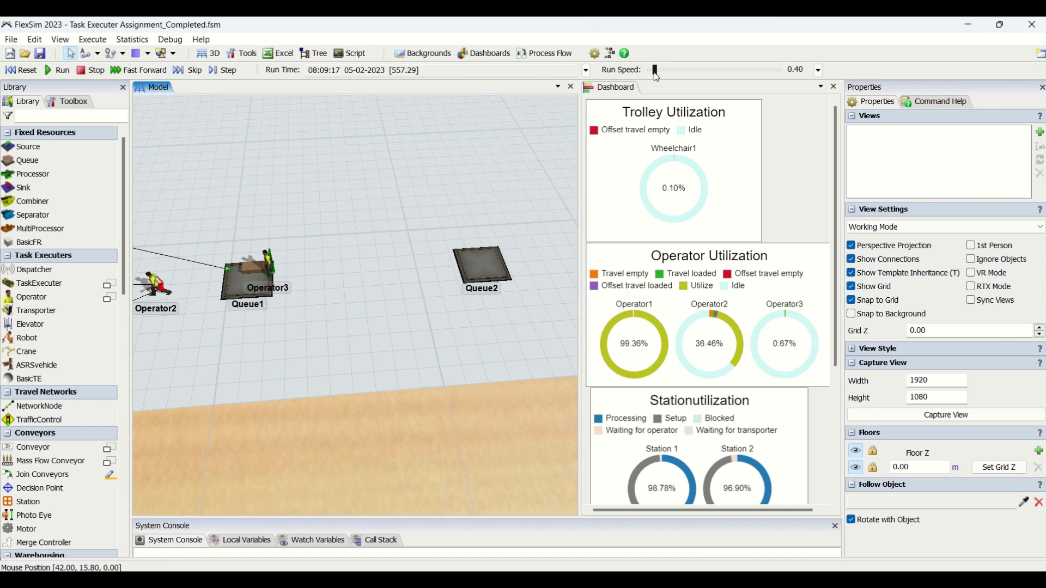
scroll(310, 306, up, 2)
scroll(332, 317, up, 2)
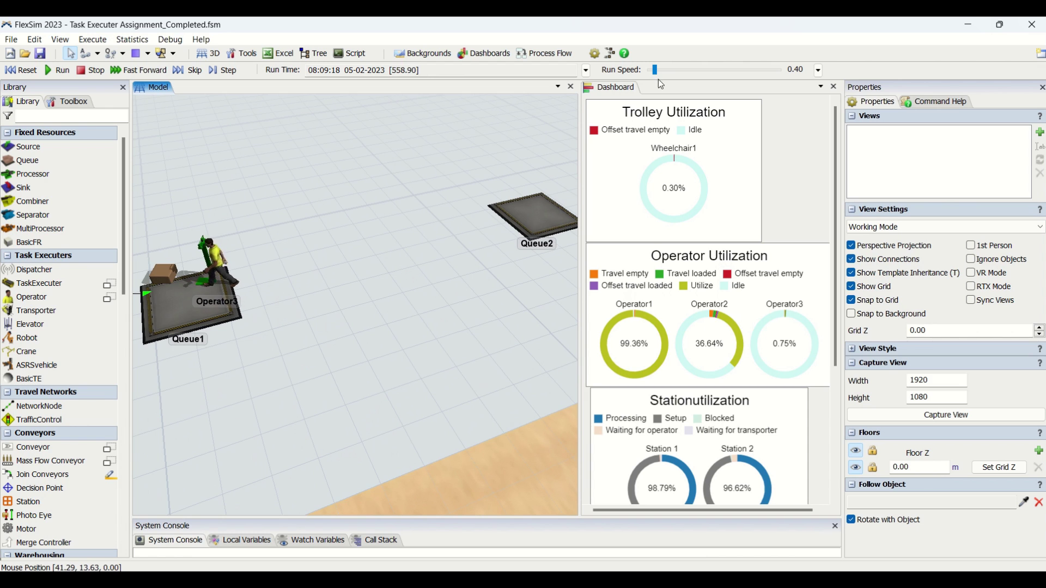
drag(655, 71, 655, 70)
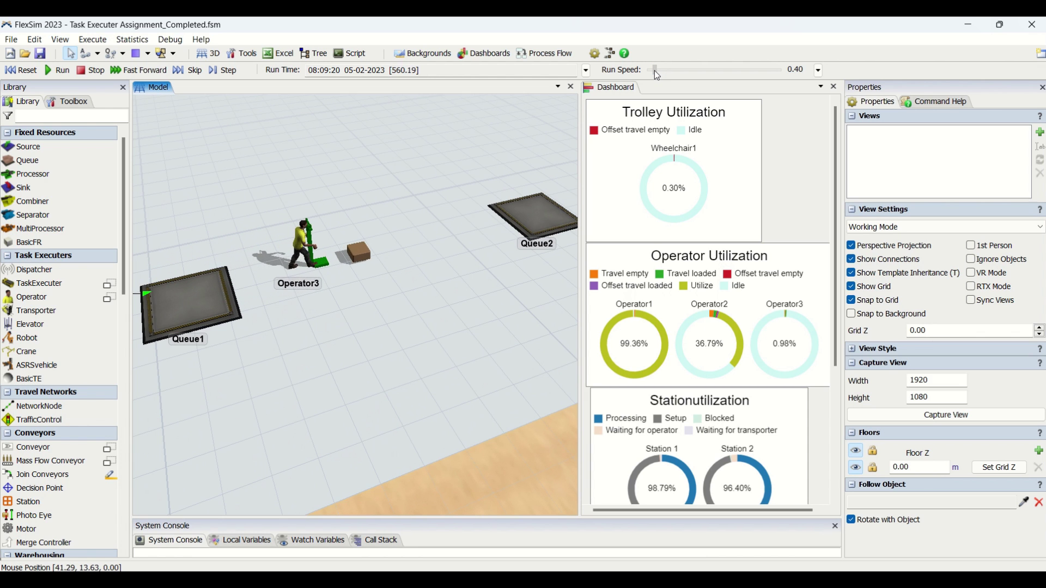
drag(446, 351, 385, 330)
scroll(358, 356, down, 3)
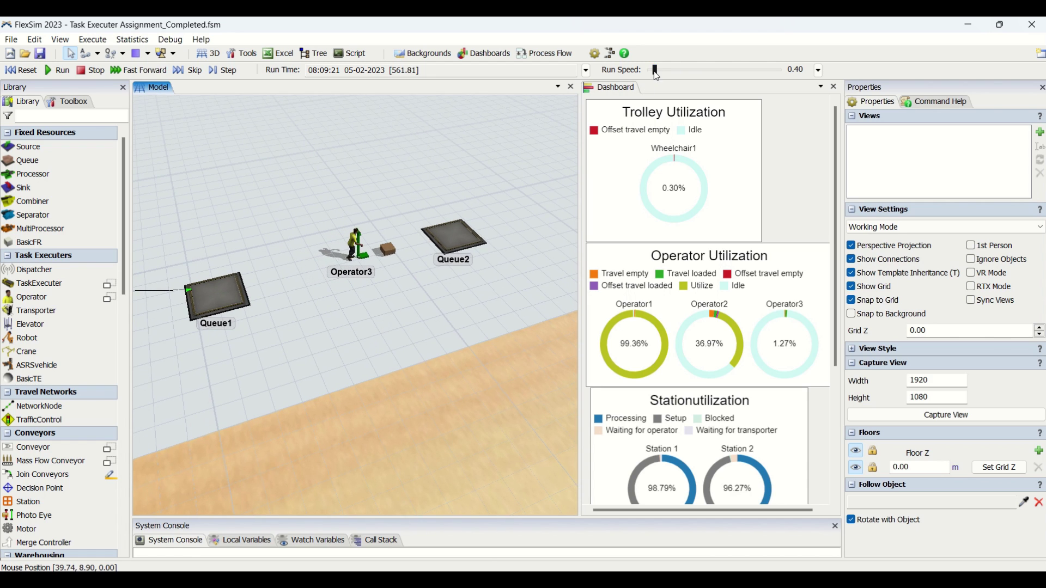
drag(654, 70, 655, 70)
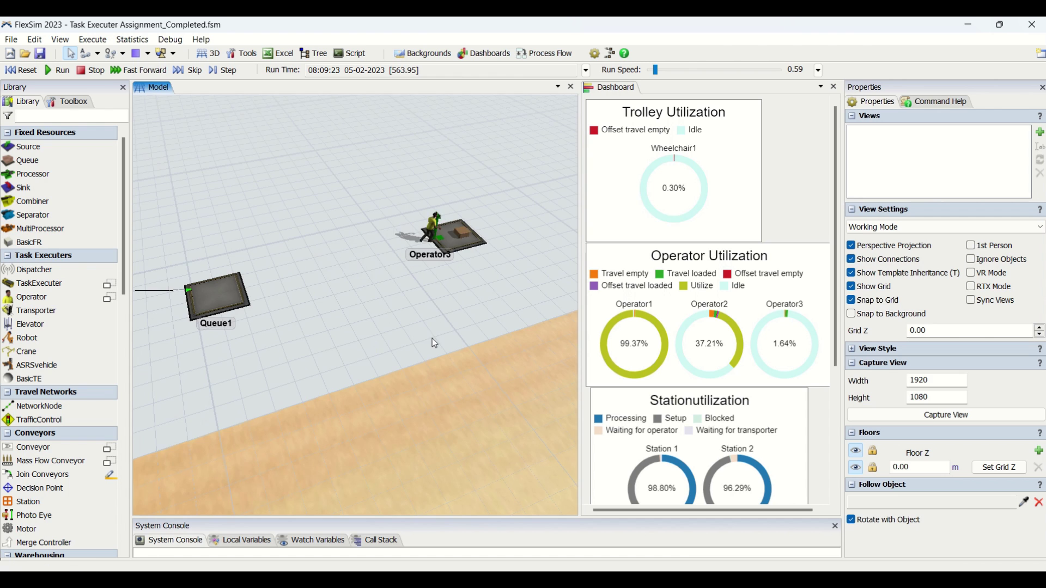
drag(432, 339, 426, 299)
scroll(425, 298, down, 2)
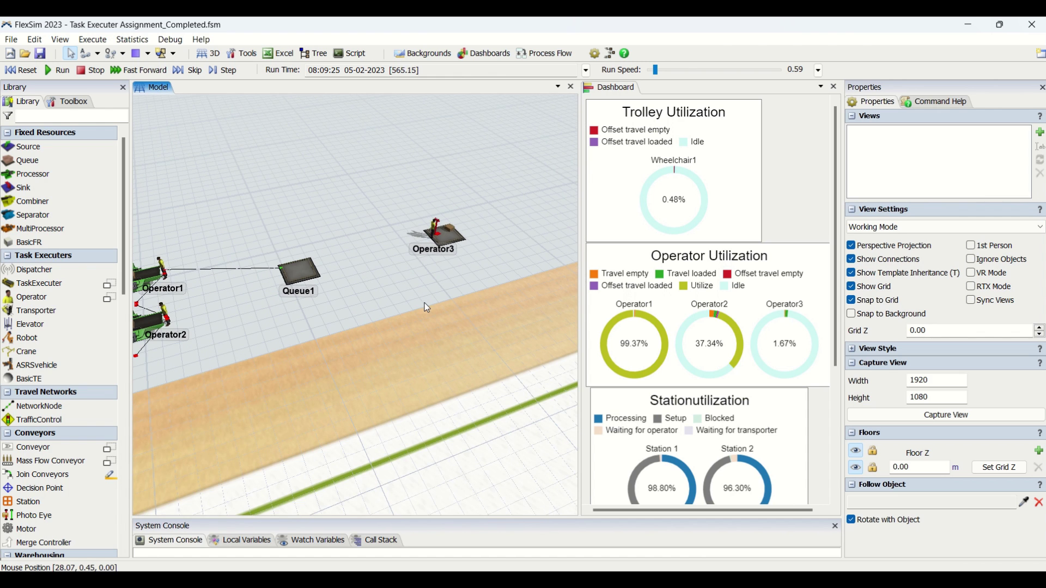
scroll(436, 296, down, 1)
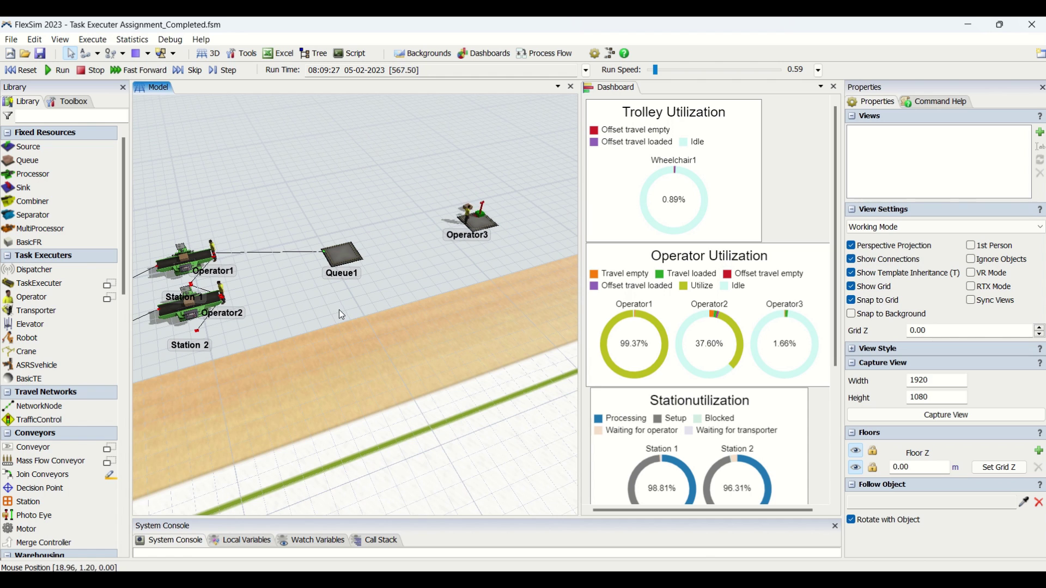
Step: Recentre the layout as the model runs at speed 7.86 past 3,600 s, then switch to Chrome
drag(338, 310, 344, 300)
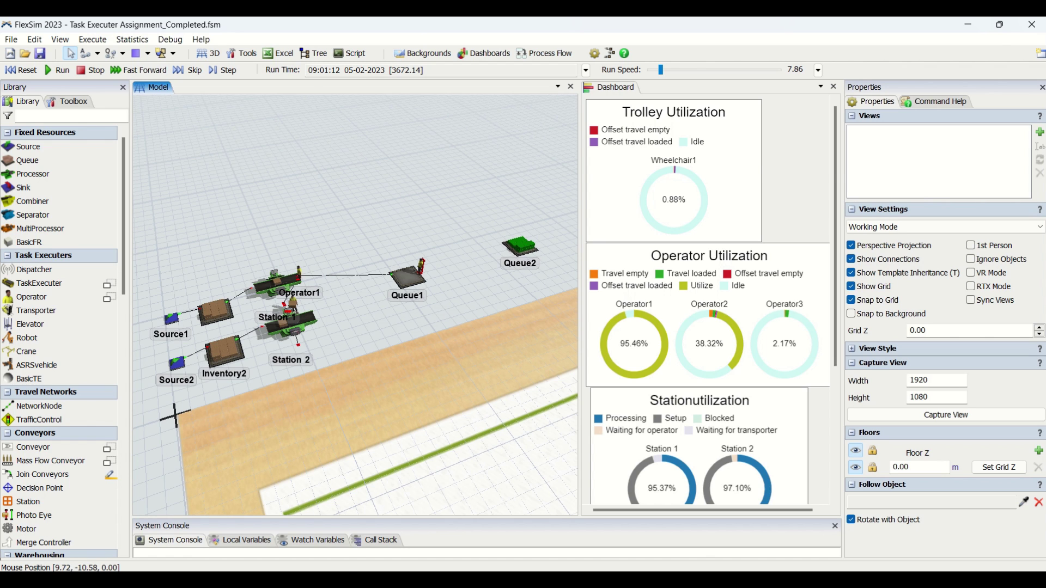
key(alt+Tab)
scroll(784, 266, down, 6)
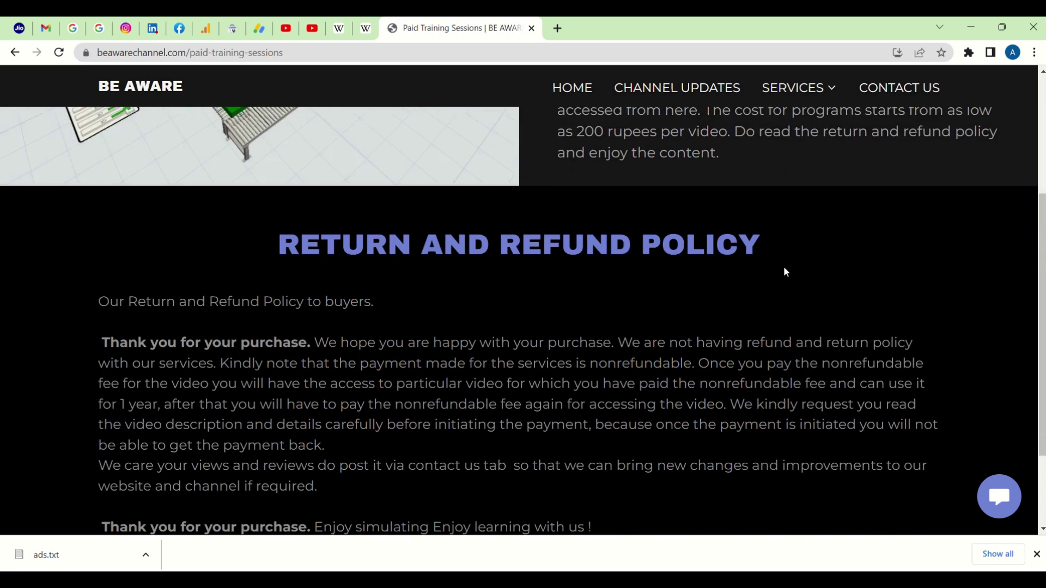
scroll(783, 266, up, 6)
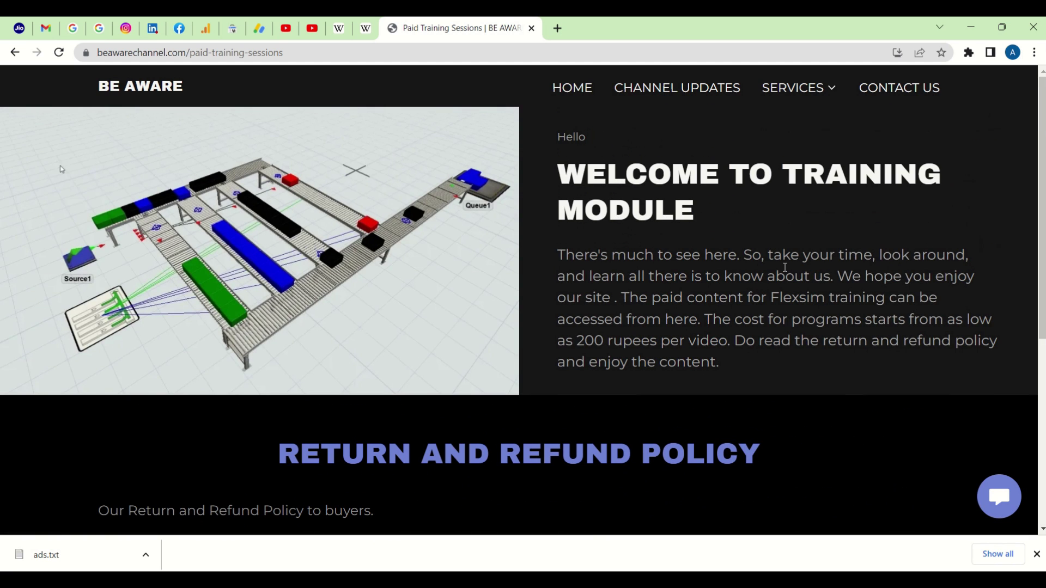